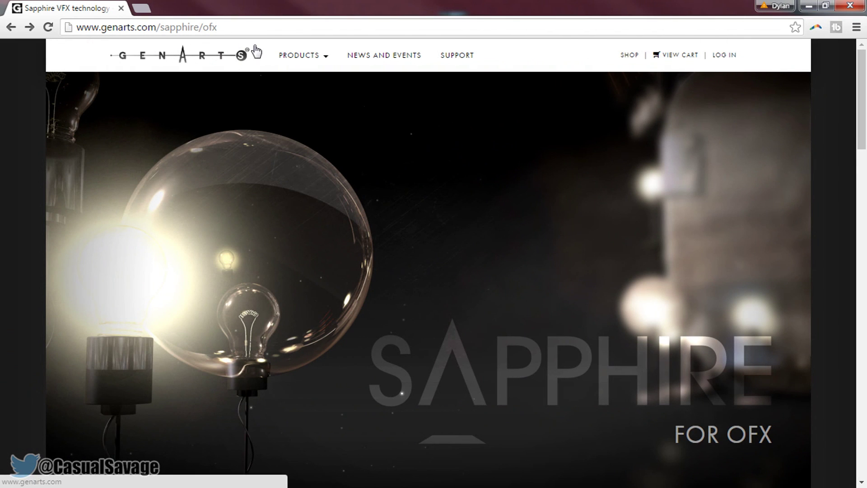
Scroll down the Sapphire for OFX product page describing its 250+ effects
{"action": "scroll", "coordinate": [336, 316], "scroll_direction": "down", "scroll_amount": 5}
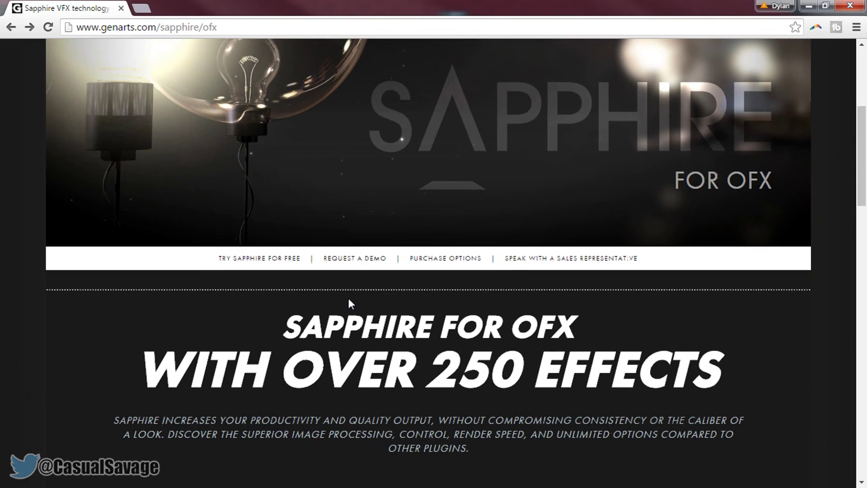
{"action": "scroll", "coordinate": [349, 298], "scroll_direction": "down", "scroll_amount": 2}
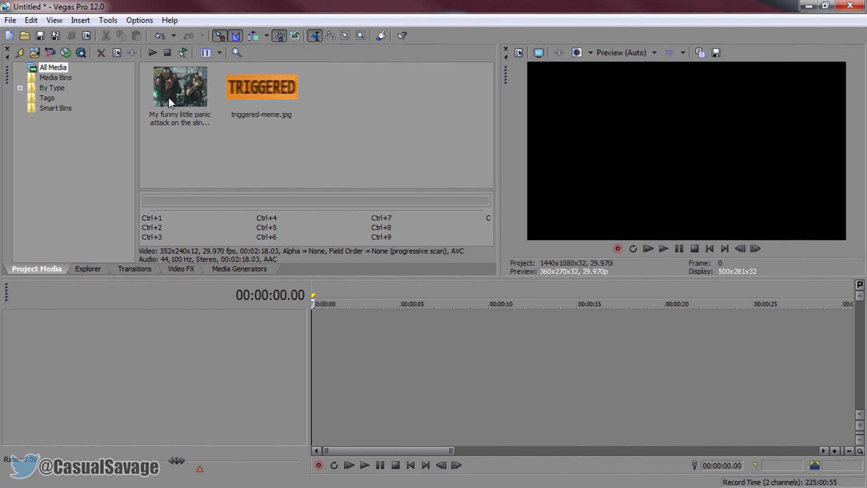
Place the slingshot ride video from Project Media onto the timeline
{"action": "left_click", "coordinate": [169, 96]}
{"action": "left_click", "coordinate": [256, 107]}
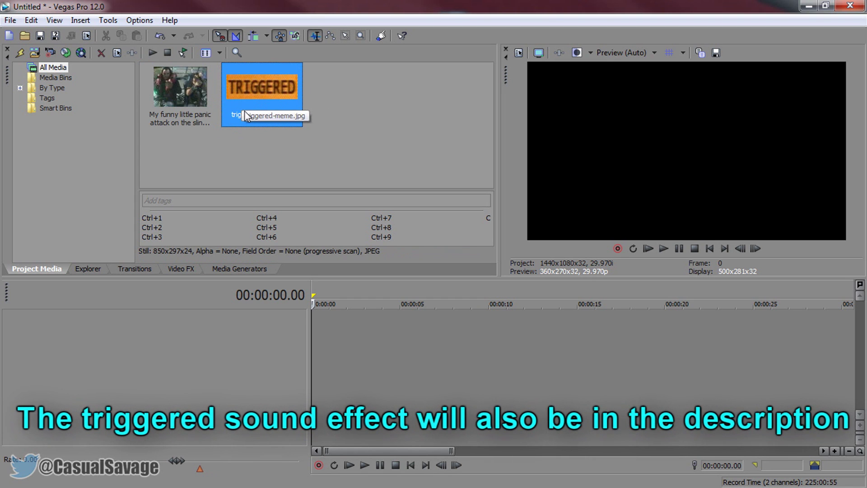
{"action": "left_click", "coordinate": [190, 102]}
{"action": "left_click_drag", "start_coordinate": [221, 130], "coordinate": [314, 354]}
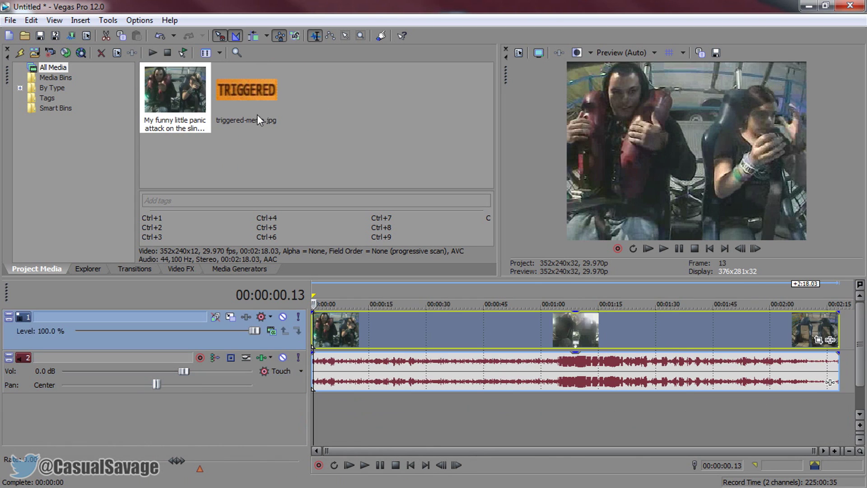
Insert a new video track on top and drop triggered-meme.jpg onto it
{"action": "right_click", "coordinate": [265, 344]}
{"action": "left_click", "coordinate": [329, 181]}
{"action": "left_click_drag", "start_coordinate": [259, 107], "coordinate": [319, 332]}
Try shifting the ride clip along the timeline, then return it to the start
{"action": "scroll", "coordinate": [318, 331], "scroll_direction": "up", "scroll_amount": 5}
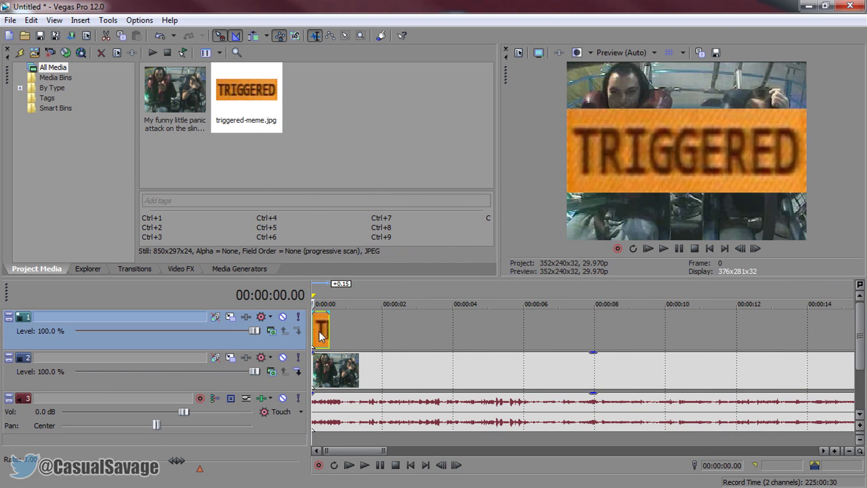
{"action": "scroll", "coordinate": [331, 360], "scroll_direction": "down", "scroll_amount": 5}
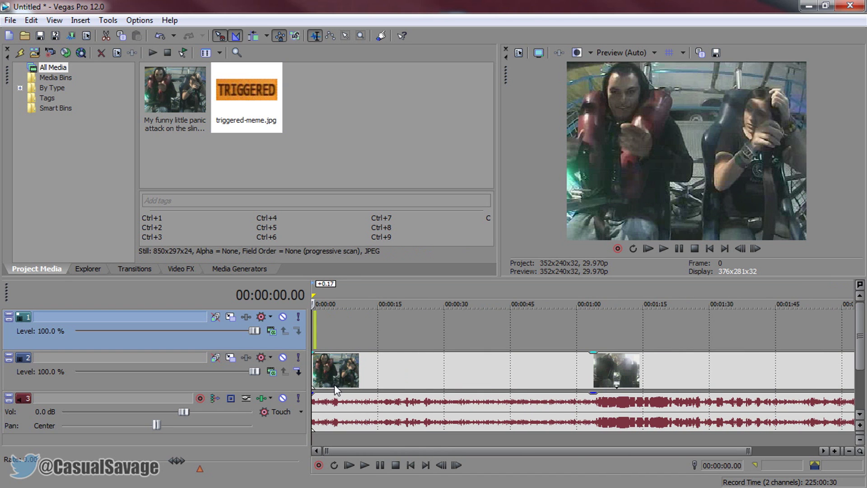
{"action": "left_click", "coordinate": [320, 374]}
{"action": "left_click_drag", "start_coordinate": [320, 374], "coordinate": [588, 357]}
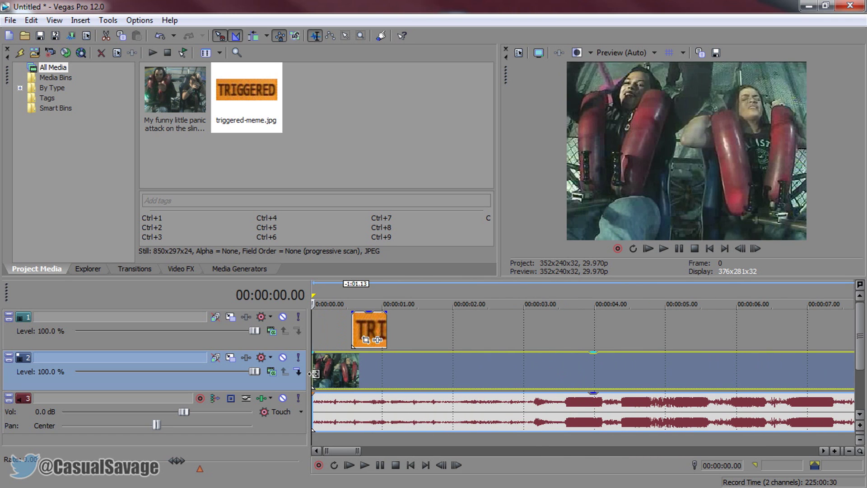
{"action": "left_click_drag", "start_coordinate": [313, 374], "coordinate": [360, 367]}
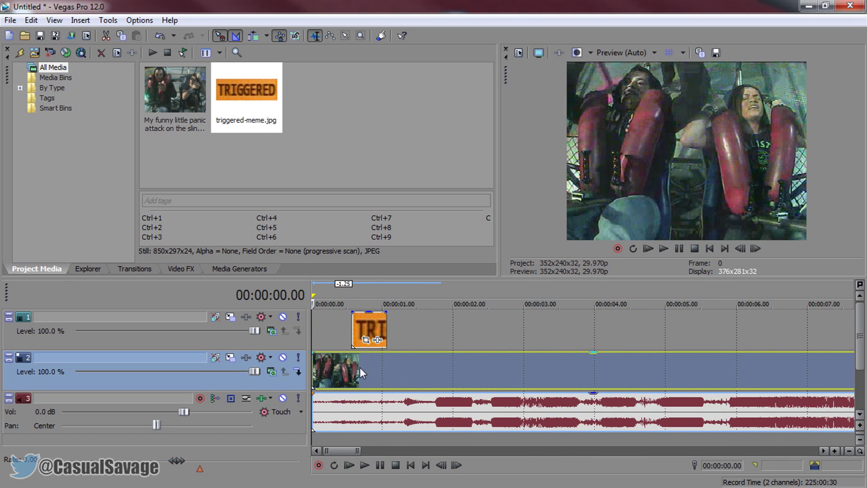
{"action": "left_click", "coordinate": [437, 408]}
{"action": "left_click_drag", "start_coordinate": [421, 368], "coordinate": [429, 369]}
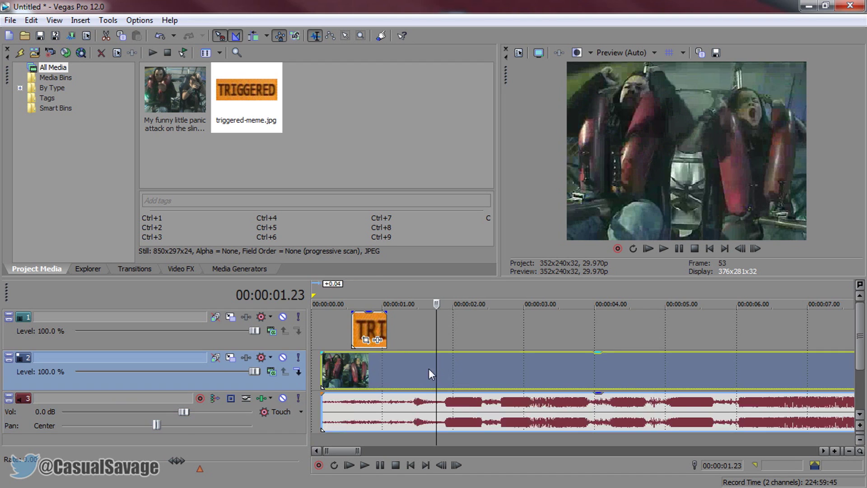
{"action": "left_click_drag", "start_coordinate": [364, 376], "coordinate": [356, 377]}
Move the TRIGGERED image to start at the 00:00:02.12 playhead position
{"action": "left_click", "coordinate": [478, 407]}
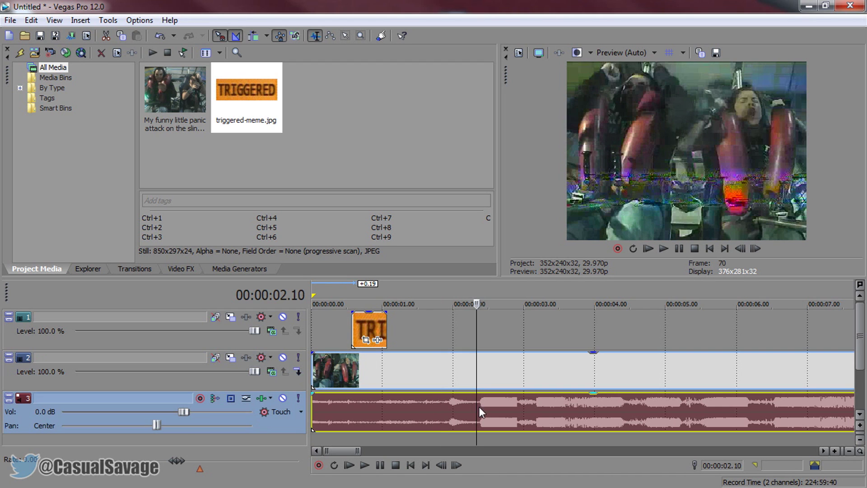
{"action": "left_click", "coordinate": [480, 418]}
{"action": "scroll", "coordinate": [480, 420], "scroll_direction": "up", "scroll_amount": 10}
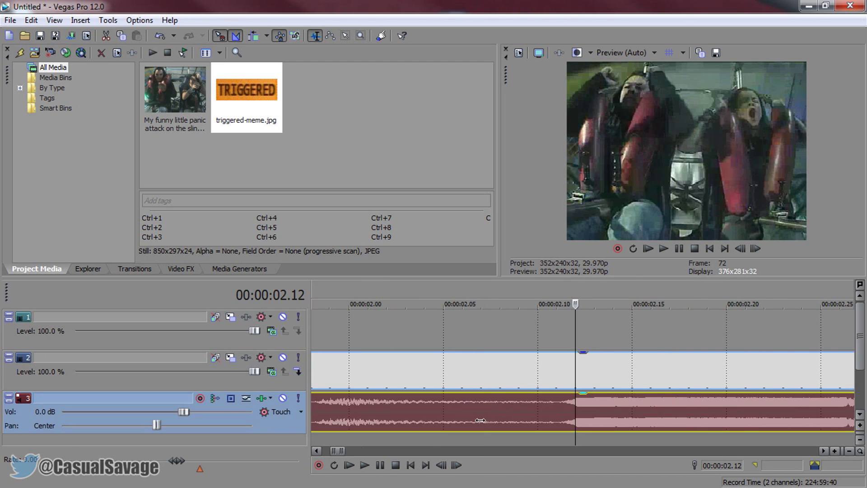
{"action": "scroll", "coordinate": [571, 390], "scroll_direction": "down", "scroll_amount": 15}
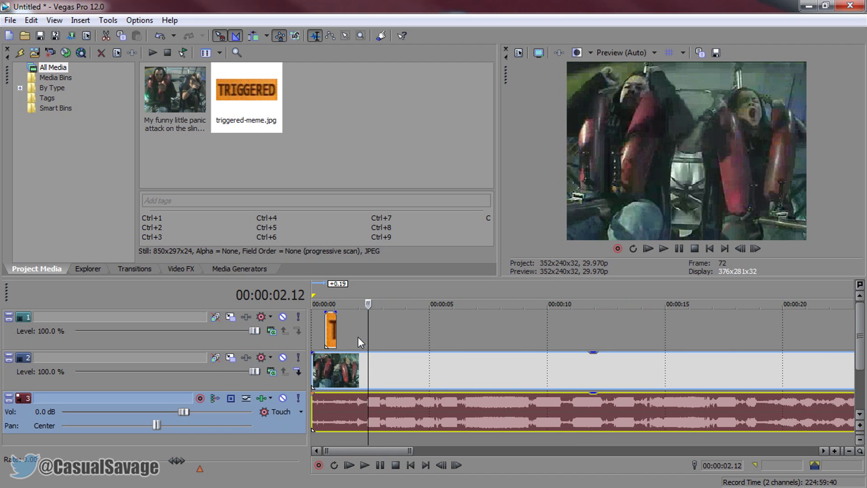
{"action": "left_click_drag", "start_coordinate": [332, 334], "coordinate": [430, 340]}
{"action": "scroll", "coordinate": [372, 337], "scroll_direction": "down", "scroll_amount": 3}
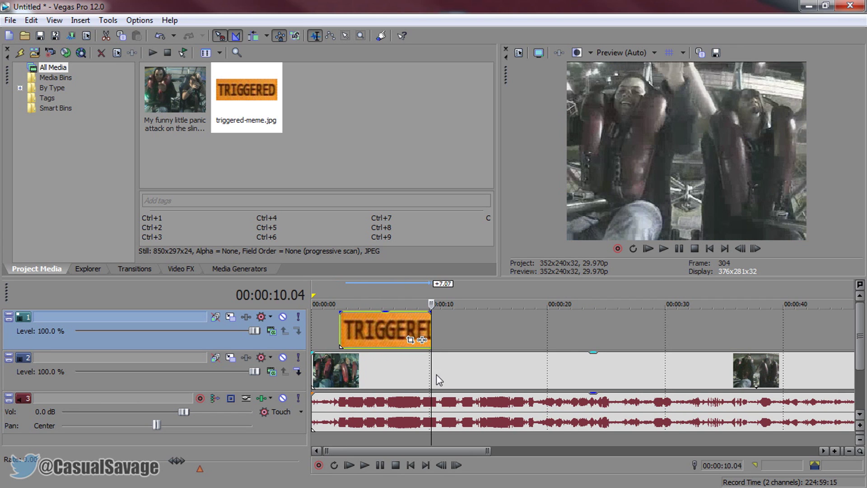
Split the ride clip at 10 seconds and delete the part beyond it
{"action": "left_click", "coordinate": [432, 374]}
{"action": "key", "text": "s"}
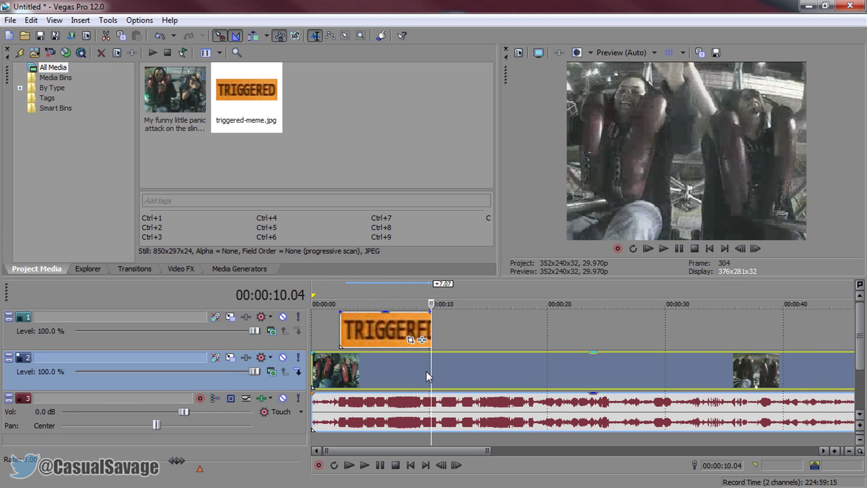
{"action": "left_click", "coordinate": [490, 367]}
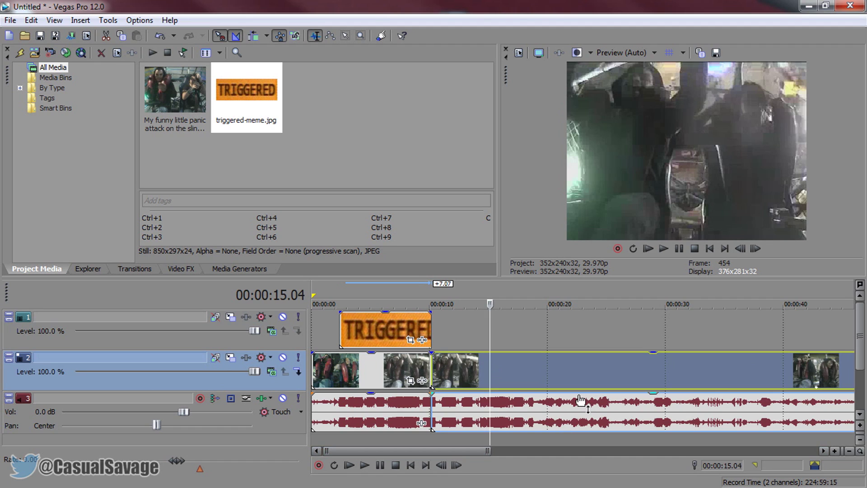
{"action": "key", "text": "Delete"}
Split the ride clip at 00:00:02.12 and scrub the frames before the split
{"action": "left_click", "coordinate": [340, 367]}
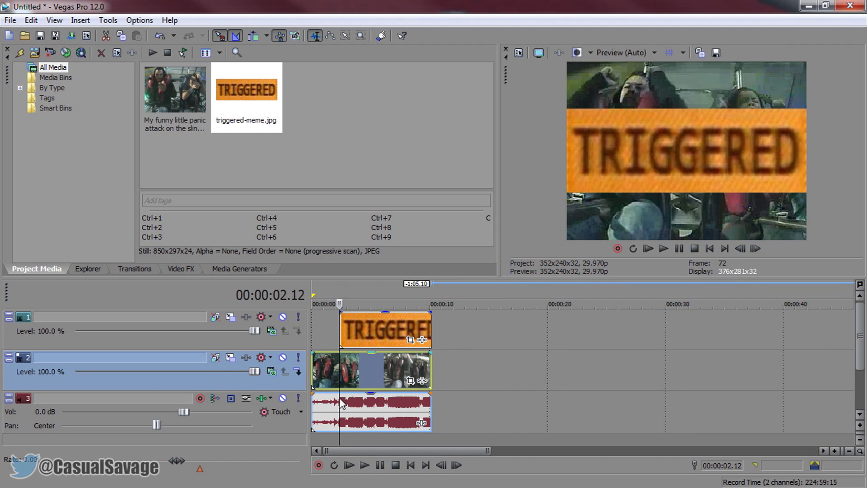
{"action": "key", "text": "s"}
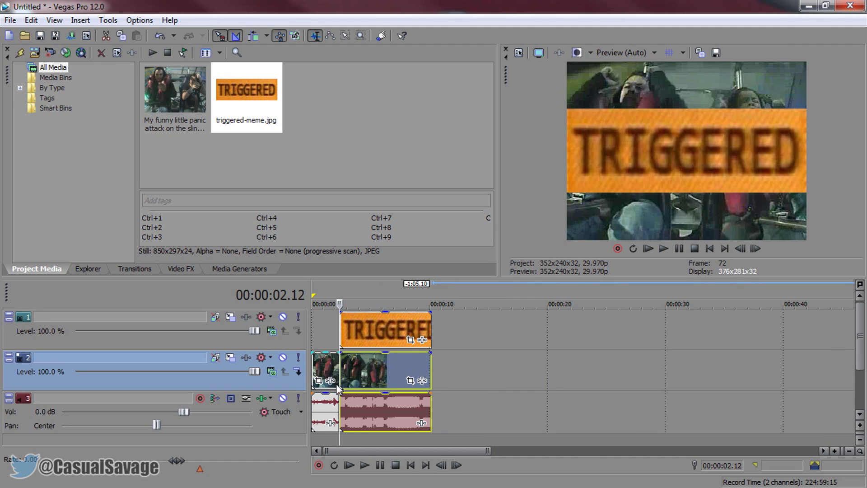
{"action": "left_click", "coordinate": [335, 382]}
{"action": "scroll", "coordinate": [430, 379], "scroll_direction": "up", "scroll_amount": 3}
{"action": "scroll", "coordinate": [485, 383], "scroll_direction": "up", "scroll_amount": 3}
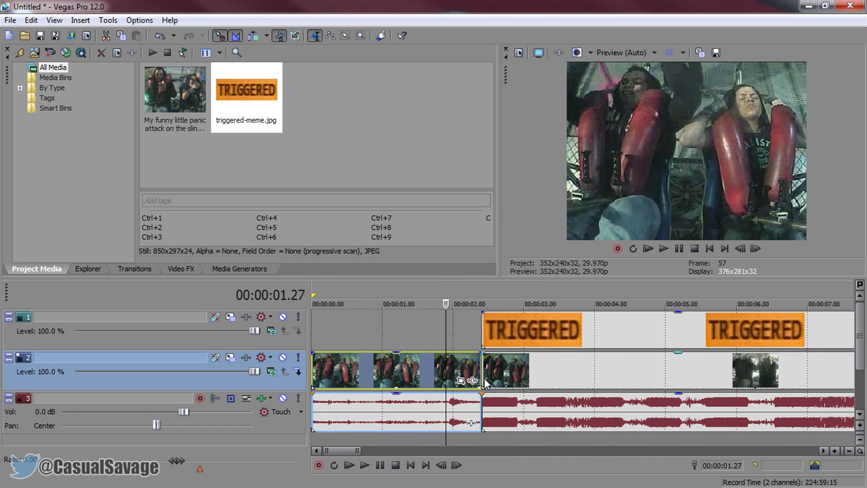
{"action": "left_click", "coordinate": [381, 377]}
{"action": "left_click", "coordinate": [413, 375]}
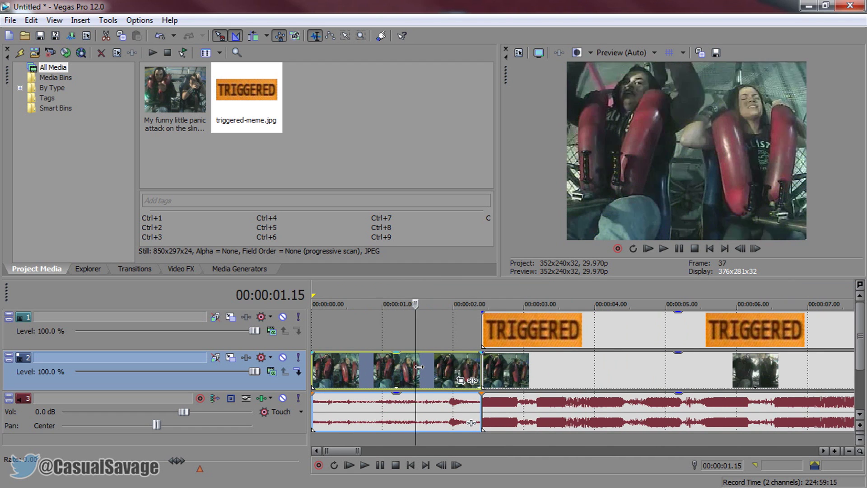
{"action": "left_click", "coordinate": [367, 375]}
{"action": "scroll", "coordinate": [448, 374], "scroll_direction": "down", "scroll_amount": 3}
Preview the part after the split, playing back from 3.03 seconds
{"action": "left_click", "coordinate": [379, 378]}
{"action": "left_click", "coordinate": [380, 343]}
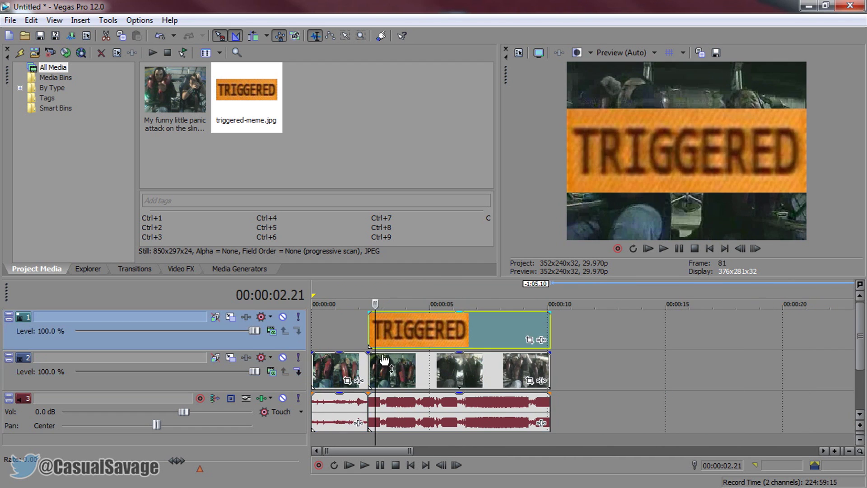
{"action": "left_click", "coordinate": [384, 358]}
{"action": "key", "text": "space"}
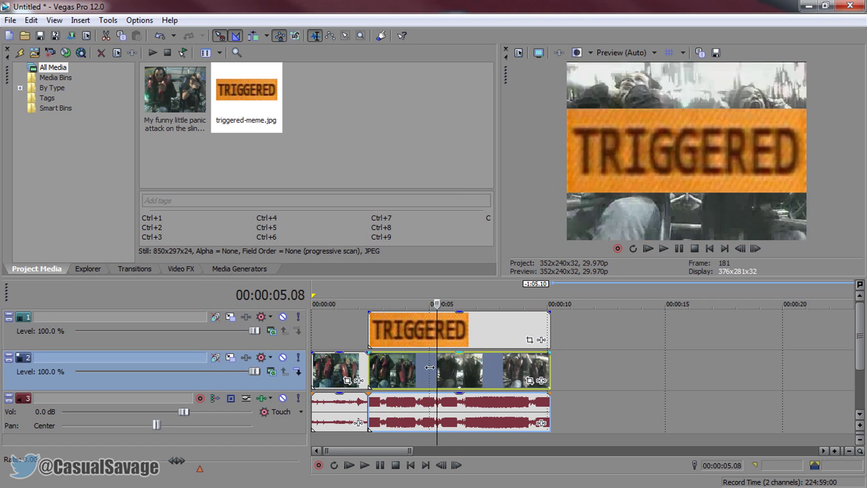
{"action": "key", "text": "space"}
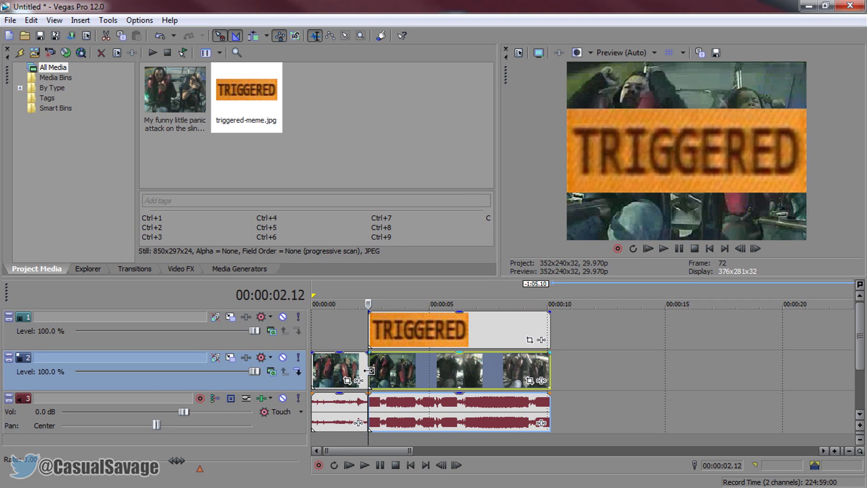
{"action": "right_click", "coordinate": [426, 374]}
Turn off Maintain aspect ratio for both parts of the ride clip
{"action": "left_click", "coordinate": [447, 478]}
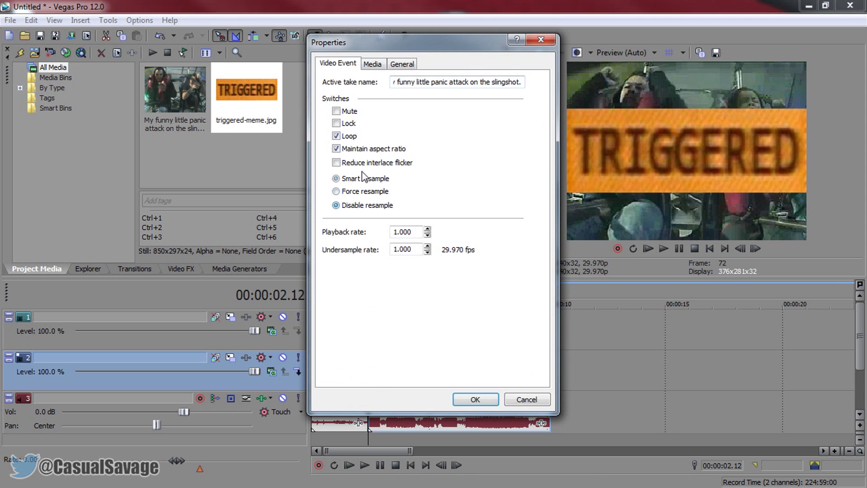
{"action": "left_click", "coordinate": [369, 152]}
{"action": "left_click", "coordinate": [474, 398]}
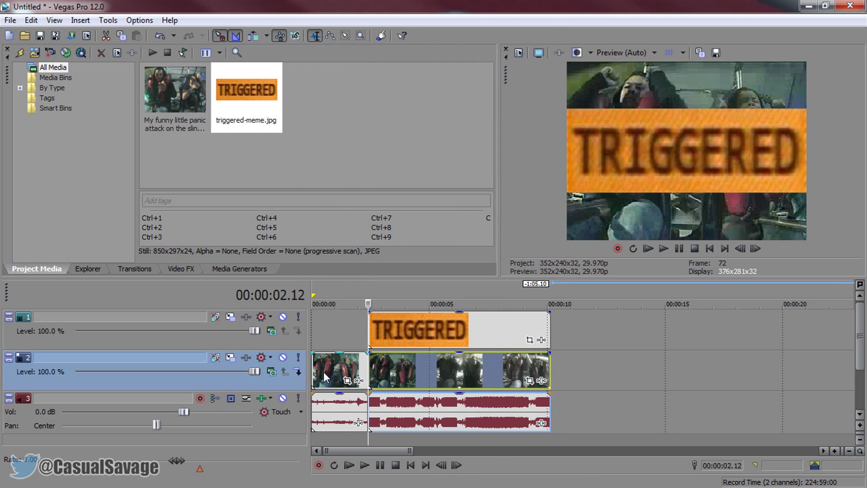
{"action": "right_click", "coordinate": [324, 371]}
{"action": "left_click", "coordinate": [376, 479]}
{"action": "left_click", "coordinate": [372, 150]}
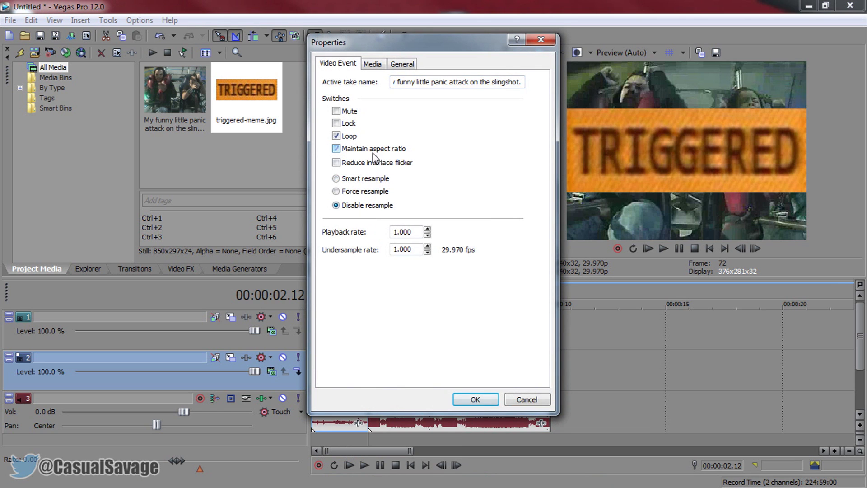
{"action": "left_click", "coordinate": [470, 398]}
Enable Disable resample in the TRIGGERED event's properties
{"action": "right_click", "coordinate": [402, 329]}
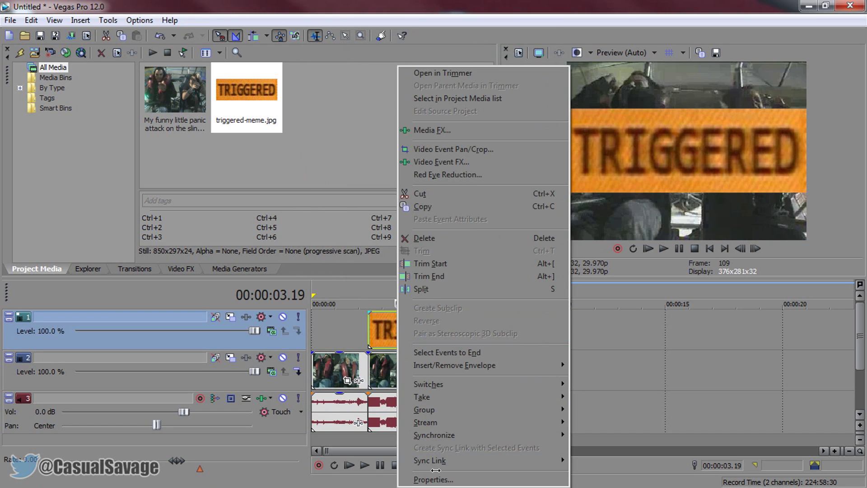
{"action": "left_click", "coordinate": [406, 478]}
{"action": "left_click", "coordinate": [361, 205]}
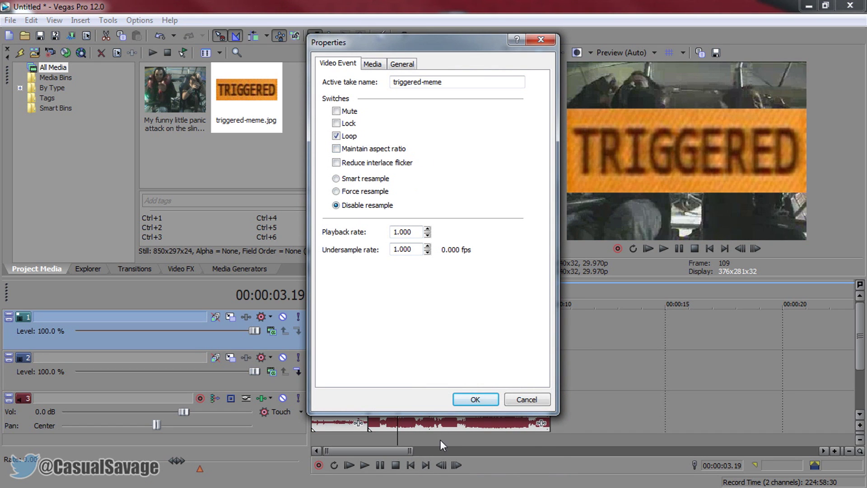
{"action": "left_click", "coordinate": [473, 398]}
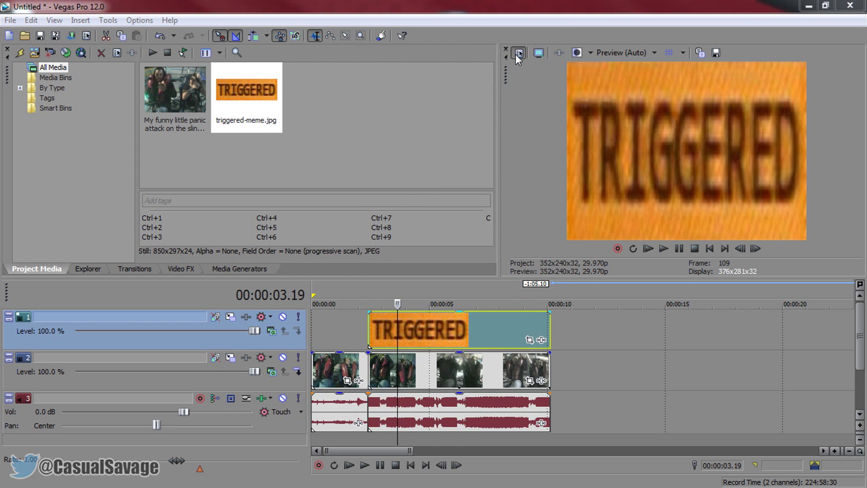
{"action": "left_click", "coordinate": [519, 53]}
Apply the YT Video template (1440x1080, 29.970p) to the project video settings
{"action": "left_click", "coordinate": [499, 79]}
{"action": "scroll", "coordinate": [406, 271], "scroll_direction": "down", "scroll_amount": 1}
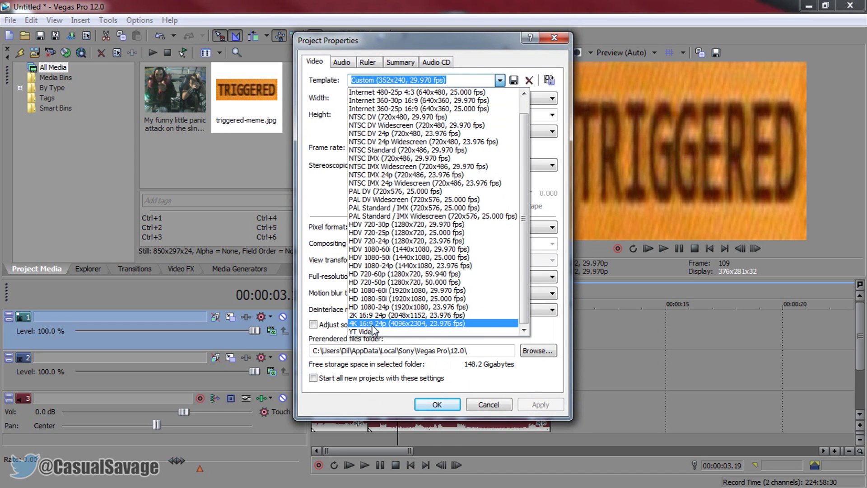
{"action": "left_click", "coordinate": [361, 331]}
{"action": "left_click", "coordinate": [439, 402]}
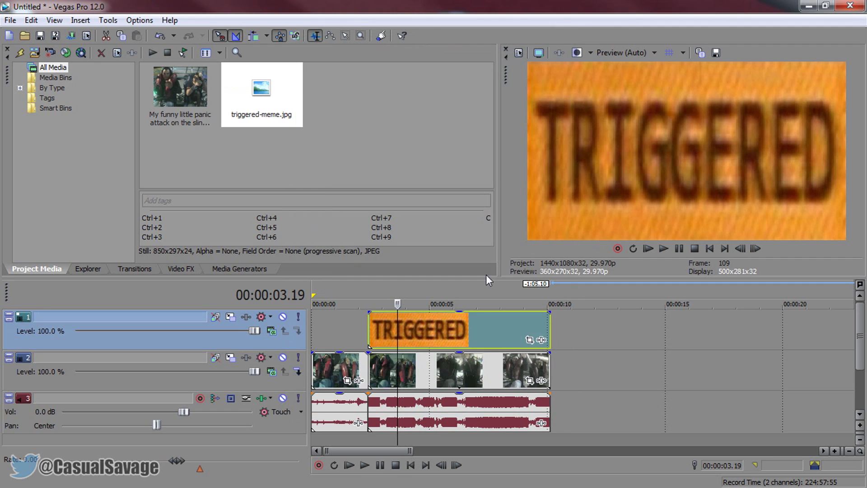
{"action": "left_click", "coordinate": [368, 339]}
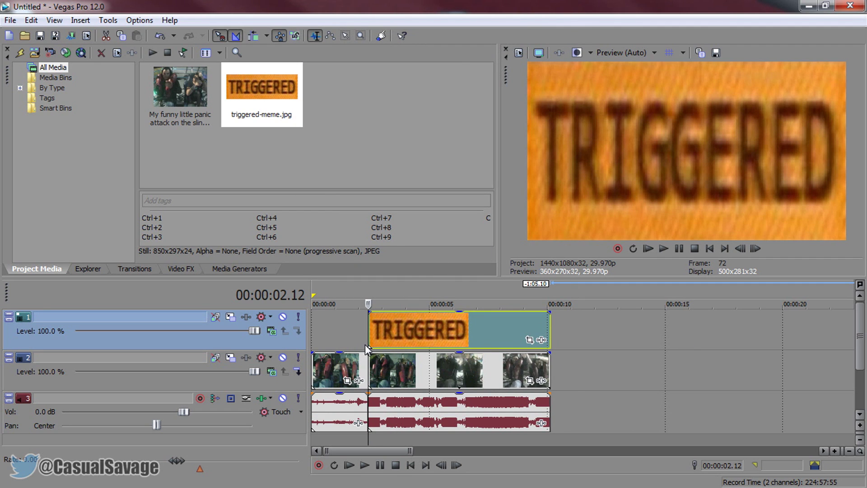
Shrink the TRIGGERED layer in Track Motion to a bottom banner about 1,468.88 × 309.81
{"action": "left_click", "coordinate": [231, 316]}
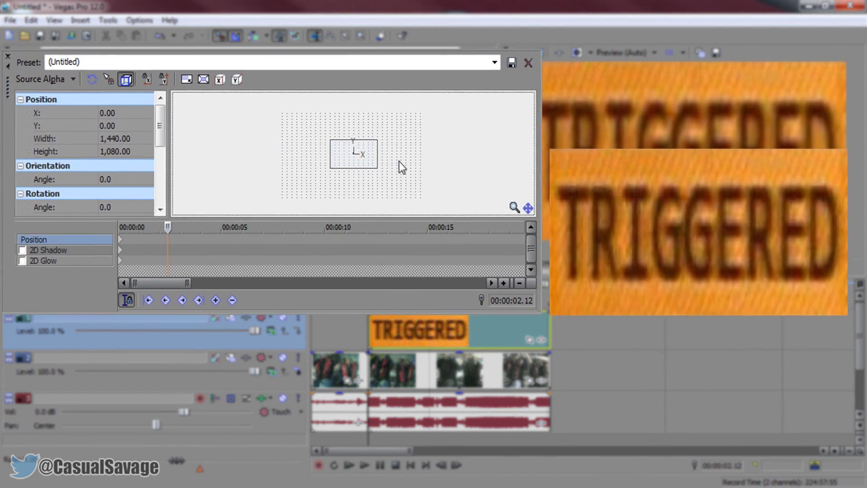
{"action": "left_click_drag", "start_coordinate": [422, 204], "coordinate": [416, 199]}
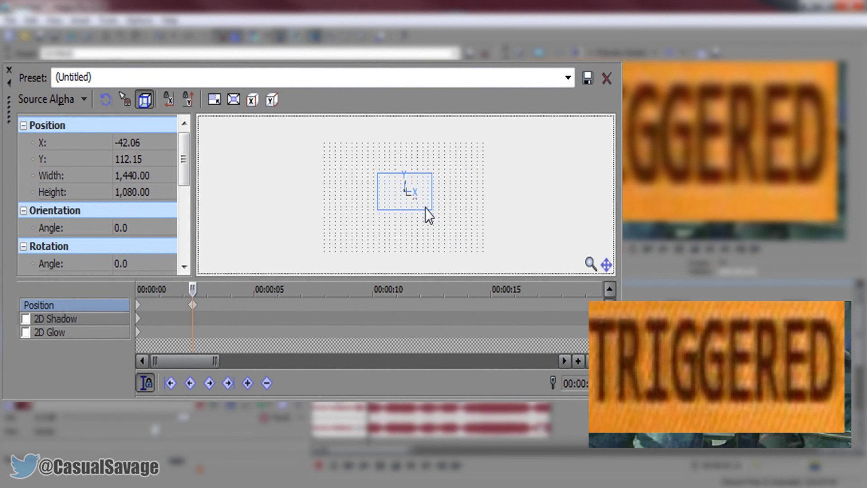
{"action": "key", "text": "ctrl+z"}
{"action": "scroll", "coordinate": [412, 202], "scroll_direction": "up", "scroll_amount": 3}
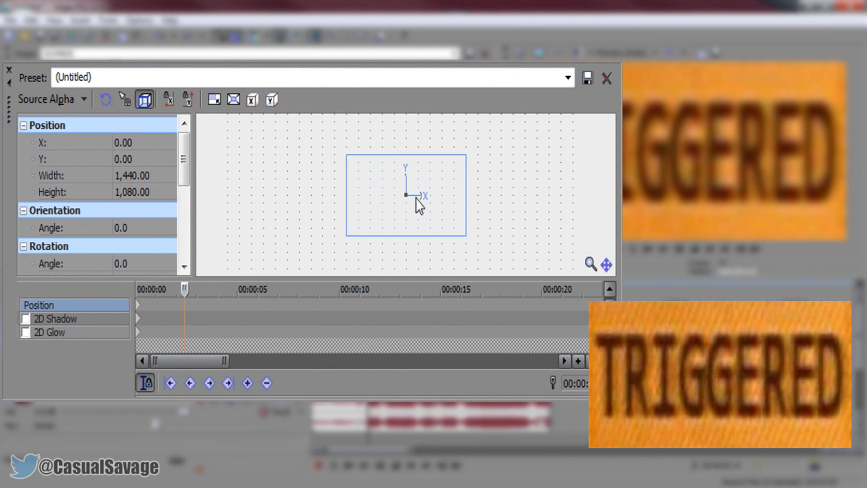
{"action": "left_click_drag", "start_coordinate": [486, 248], "coordinate": [488, 214]}
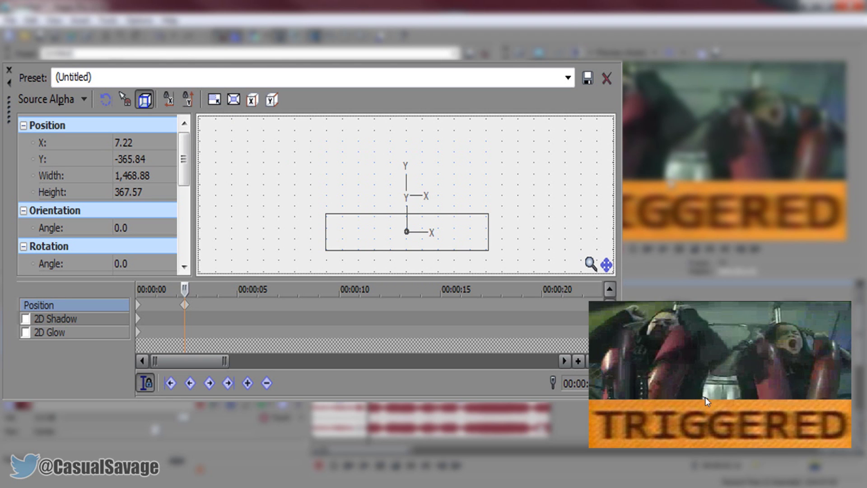
{"action": "left_click_drag", "start_coordinate": [490, 251], "coordinate": [483, 248]}
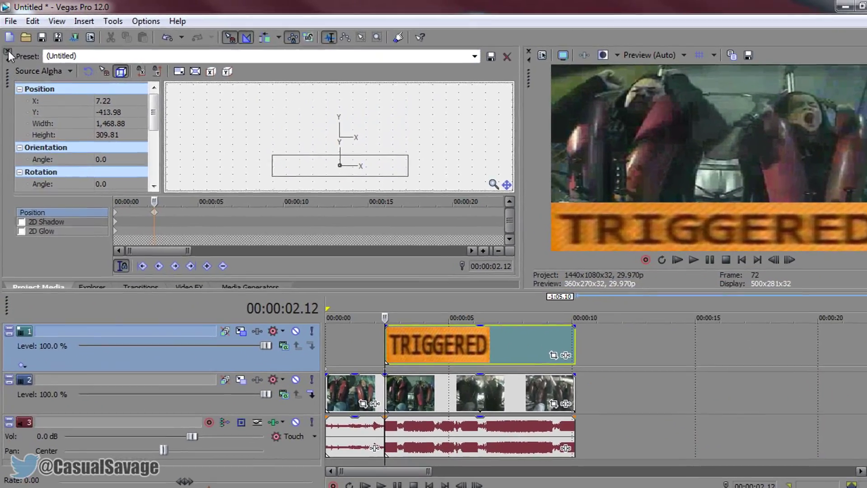
Apply the Sapphire S_Shake video effect to the TRIGGERED clip
{"action": "left_click", "coordinate": [8, 51]}
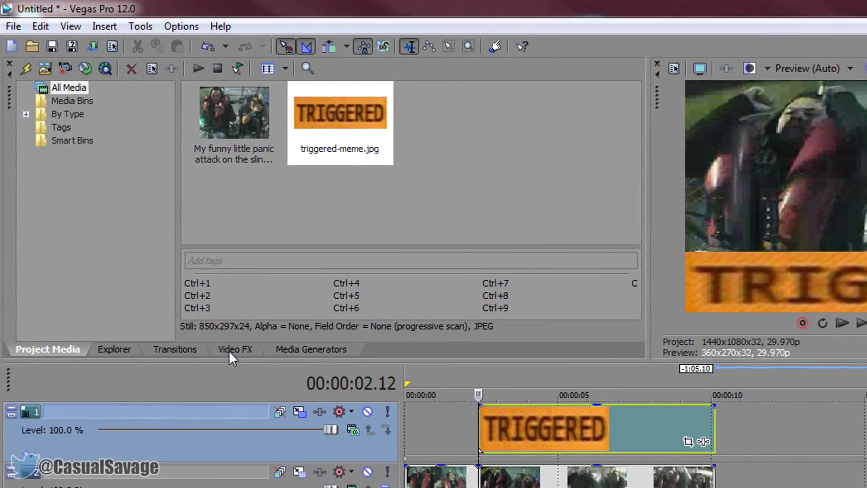
{"action": "left_click", "coordinate": [230, 350]}
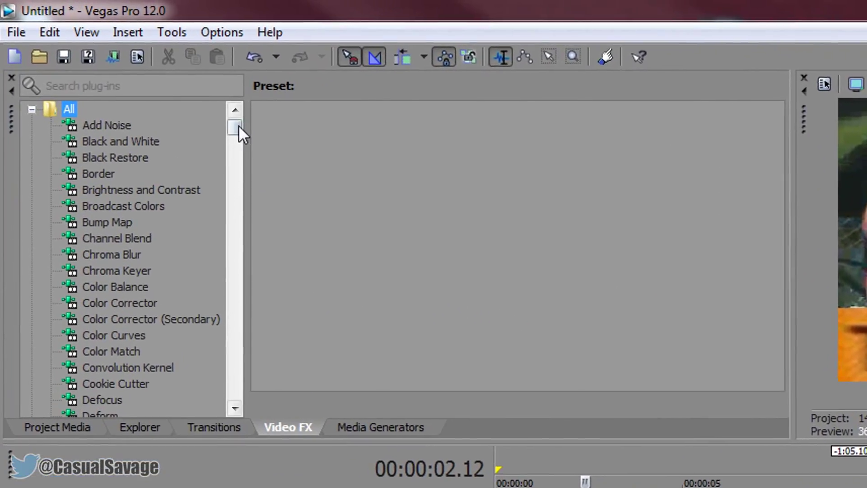
{"action": "left_click_drag", "start_coordinate": [195, 106], "coordinate": [194, 128]}
{"action": "left_click_drag", "start_coordinate": [256, 171], "coordinate": [241, 323]}
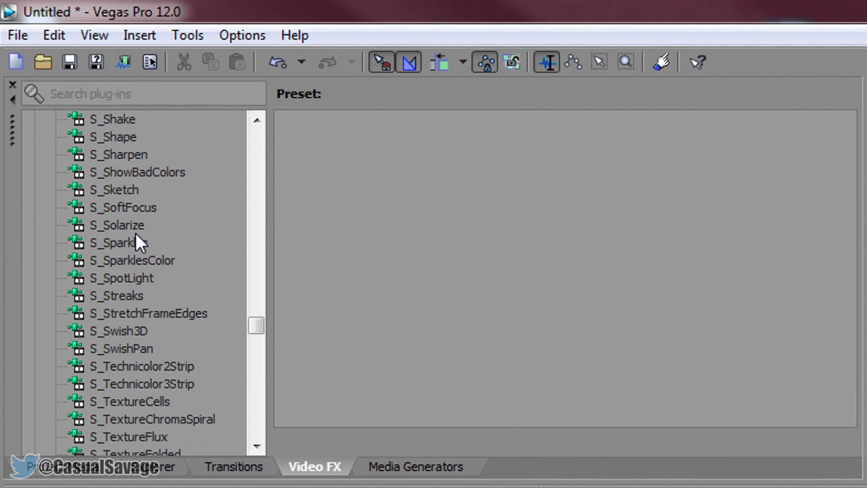
{"action": "left_click", "coordinate": [113, 119]}
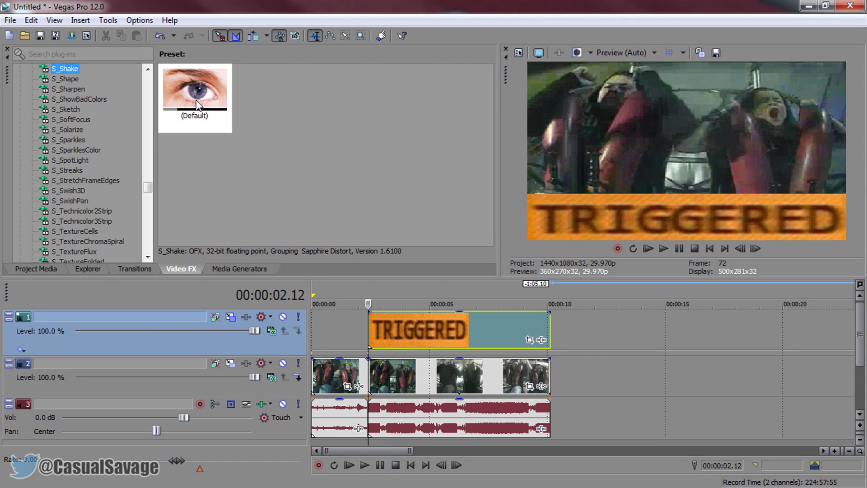
{"action": "left_click_drag", "start_coordinate": [198, 105], "coordinate": [392, 326]}
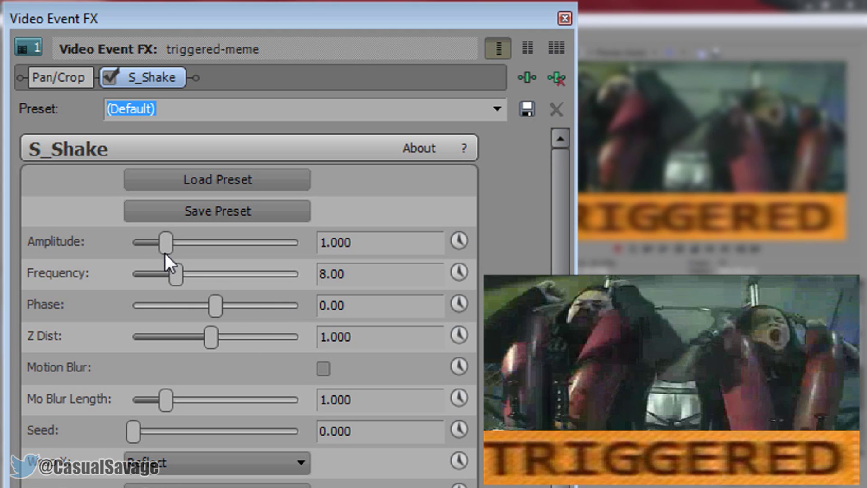
Set S_Shake amplitude to 1.701 and frequency to 18.20, saving the preset as 'shake'
{"action": "left_click_drag", "start_coordinate": [166, 249], "coordinate": [191, 246]}
{"action": "left_click_drag", "start_coordinate": [176, 277], "coordinate": [234, 280]}
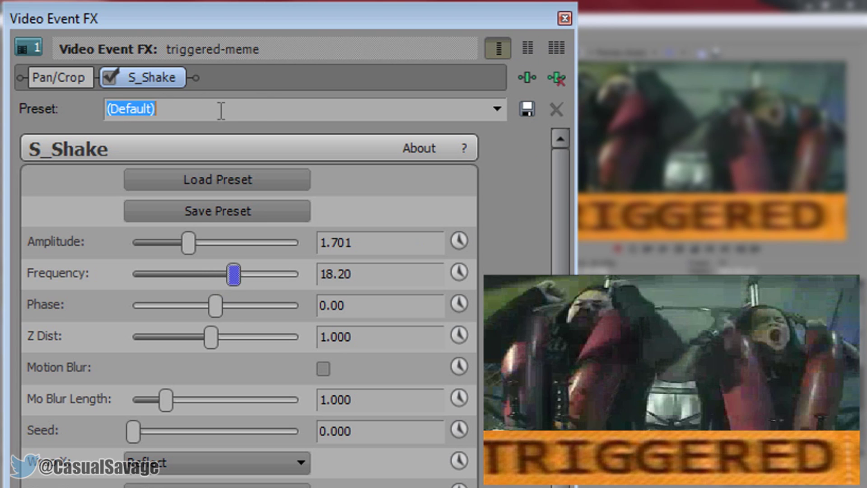
{"action": "type", "text": "shake"}
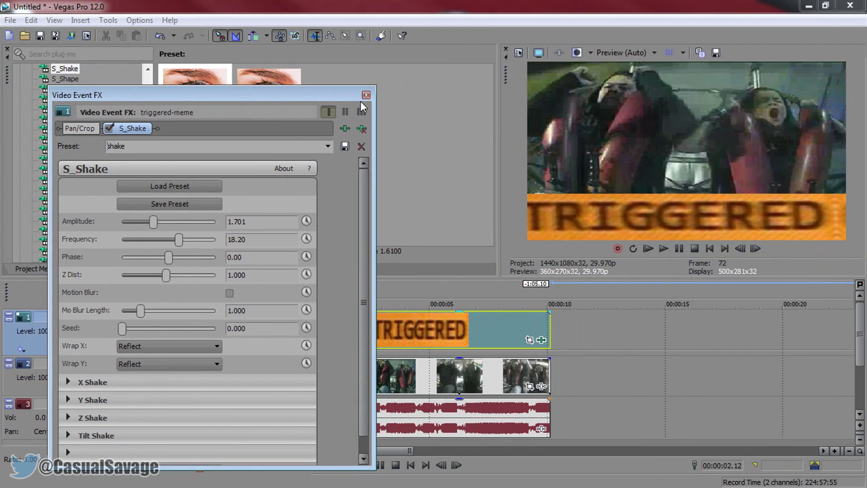
{"action": "left_click", "coordinate": [366, 95]}
Apply the shake preset to the ride clip, then remove S_Shake from it again
{"action": "left_click", "coordinate": [273, 99]}
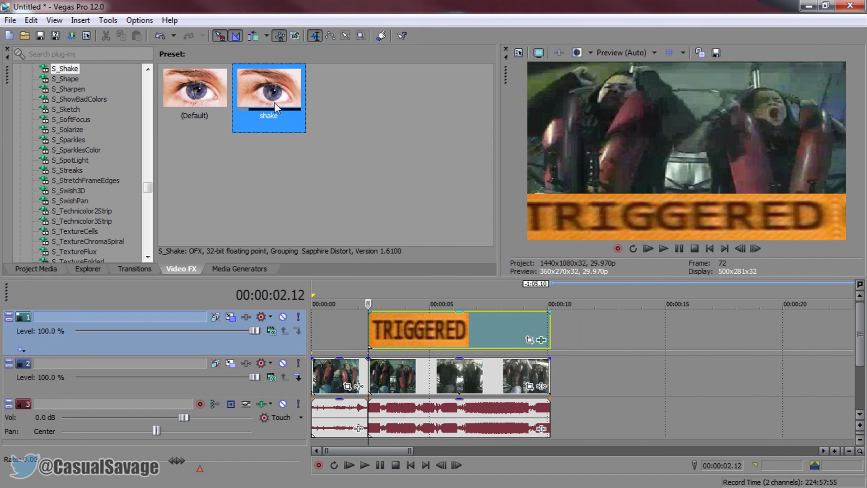
{"action": "left_click_drag", "start_coordinate": [270, 92], "coordinate": [415, 375]}
{"action": "left_click", "coordinate": [367, 93]}
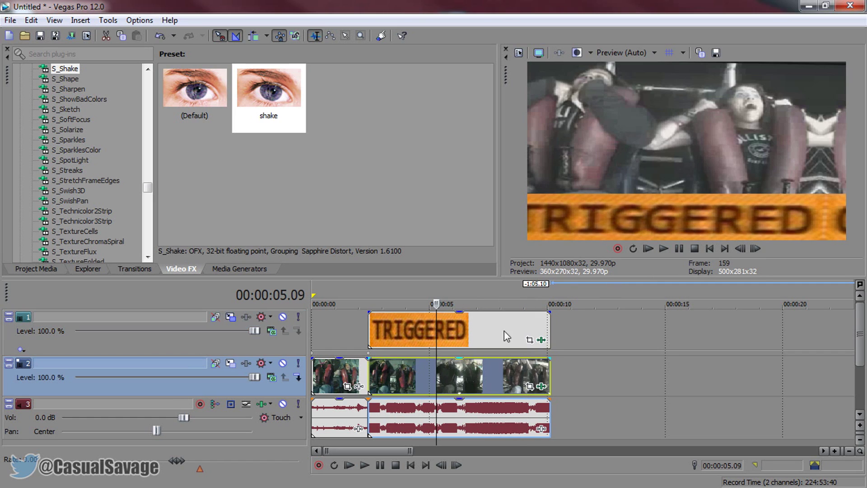
{"action": "left_click", "coordinate": [542, 387]}
{"action": "left_click", "coordinate": [362, 128]}
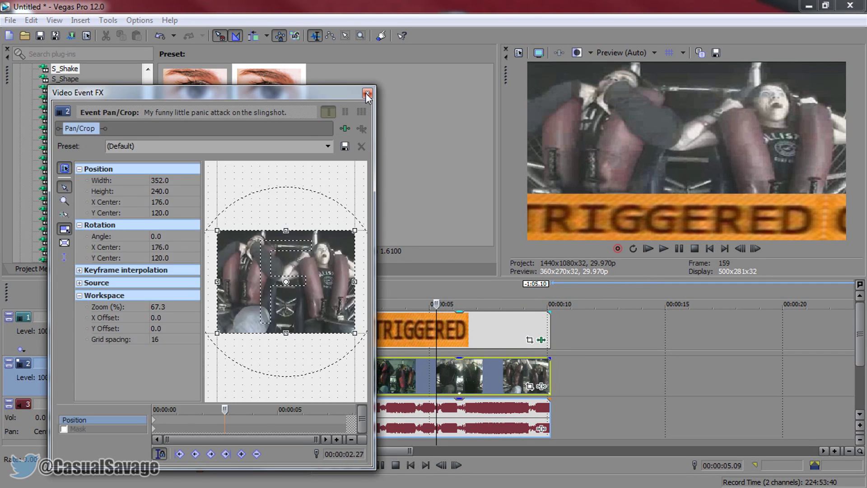
{"action": "left_click", "coordinate": [367, 93]}
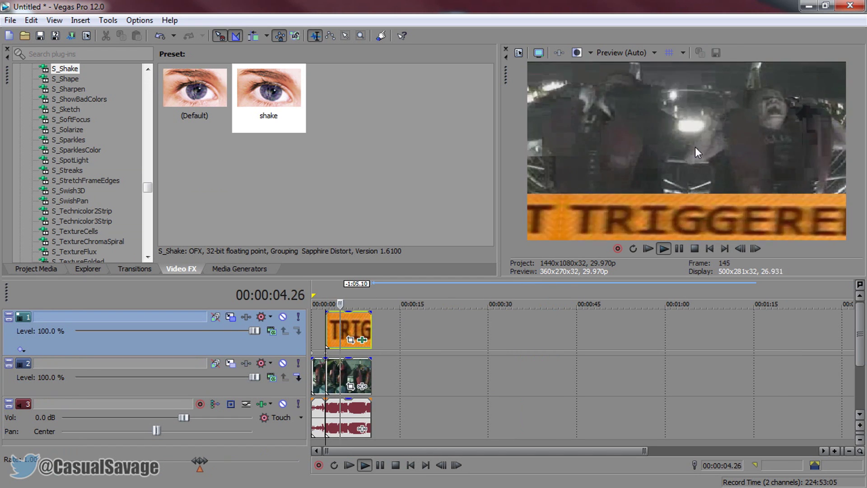
Reapply the shake preset to the ride clip and play the project from the start
{"action": "left_click", "coordinate": [679, 248]}
{"action": "left_click_drag", "start_coordinate": [268, 95], "coordinate": [326, 372]}
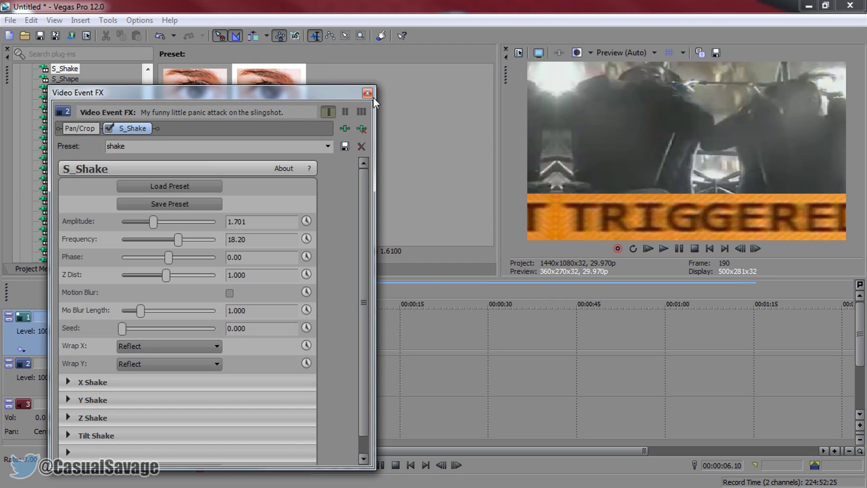
{"action": "left_click", "coordinate": [368, 92]}
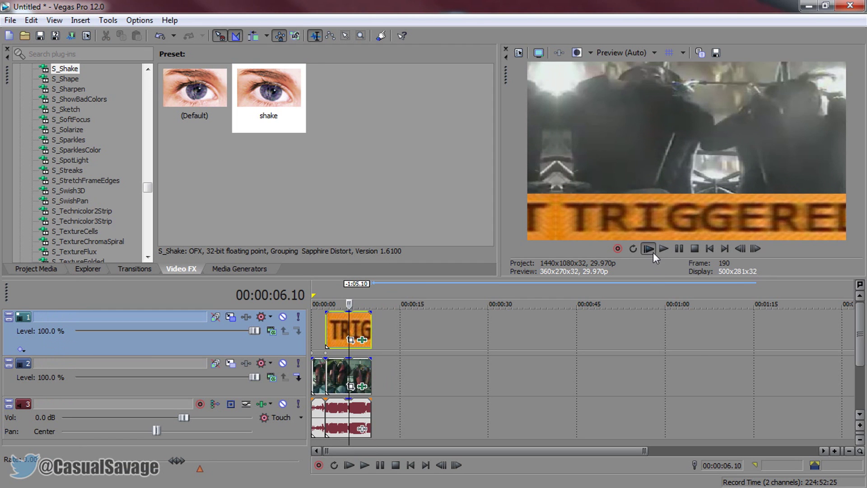
{"action": "left_click", "coordinate": [649, 249]}
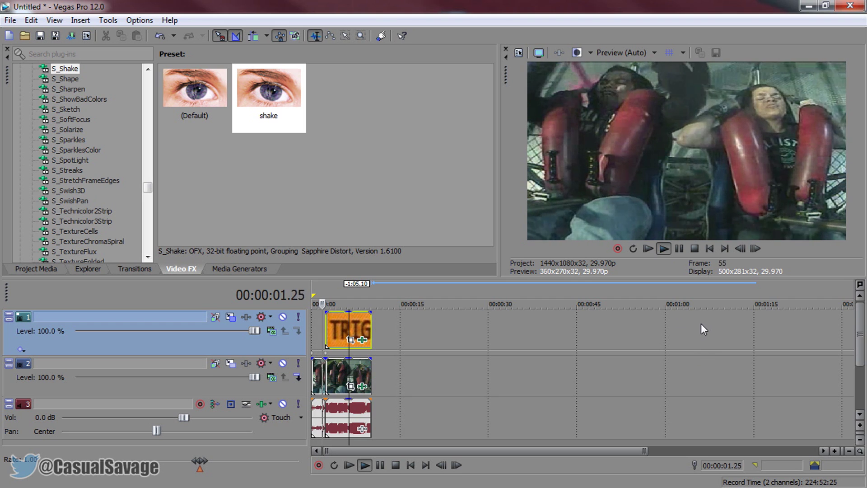